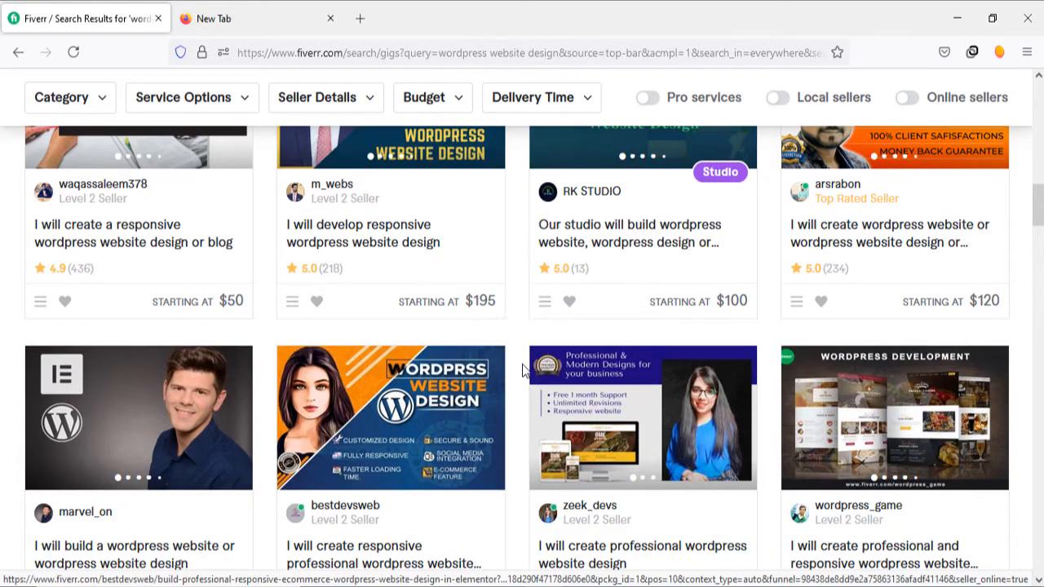
Open three responsive WordPress website design gigs by Level 2 sellers from the search results in separate new tabs.
scroll(620, 245, down, 6)
right_click(610, 414)
click(649, 56)
right_click(845, 405)
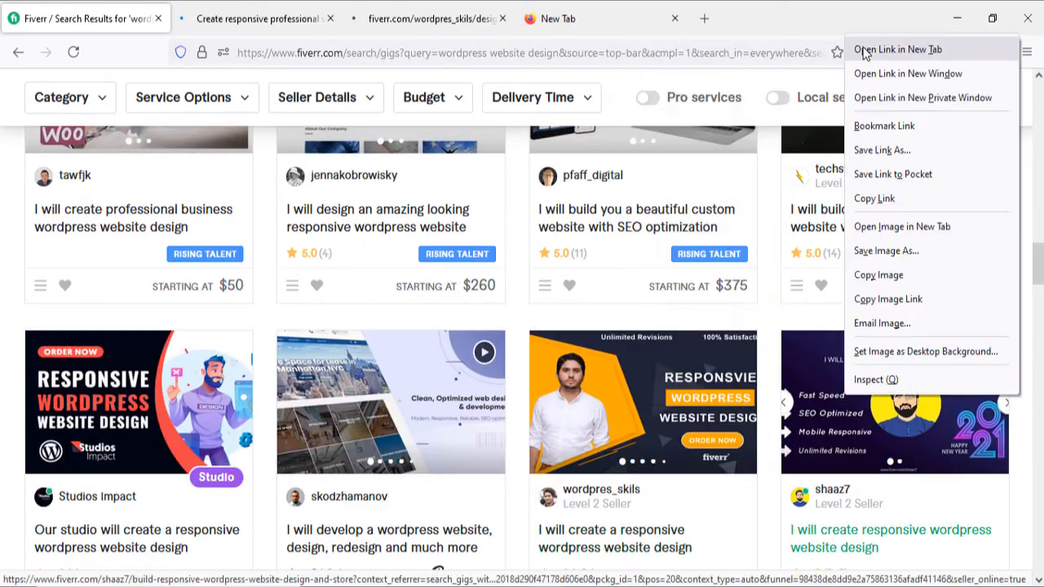
click(898, 49)
Open the "I will build a modern wordpress website with unique web design" and "I will make a professional wordpress website design" gigs in new tabs.
scroll(604, 401, down, 9)
scroll(605, 402, down, 4)
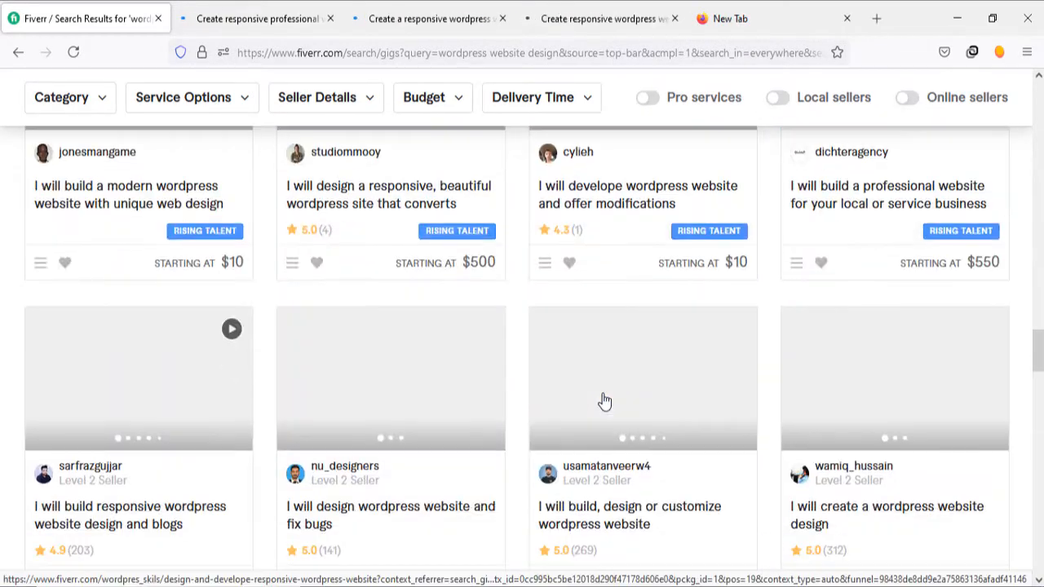
scroll(605, 402, up, 7)
right_click(158, 313)
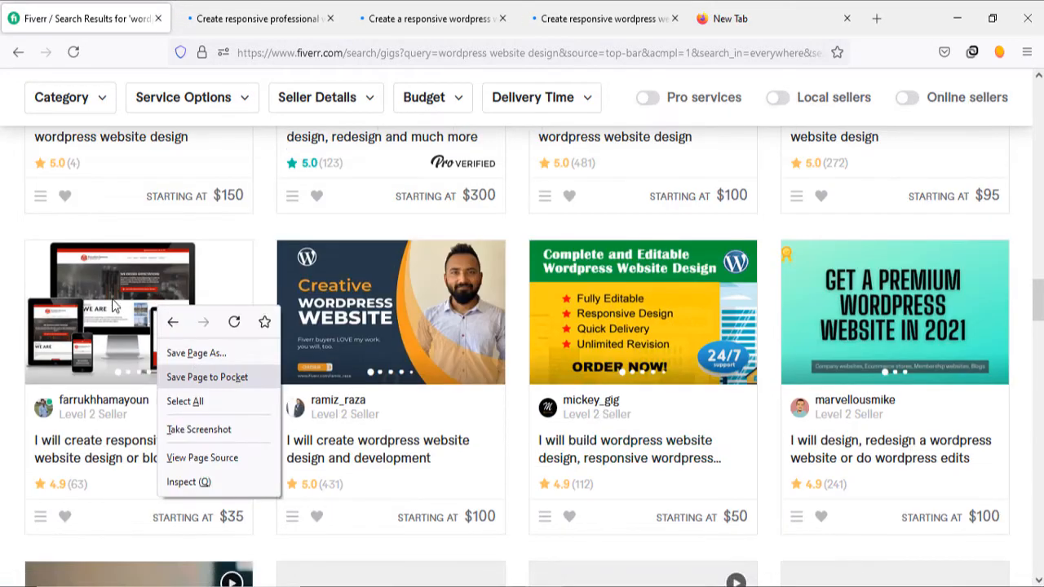
right_click(118, 236)
click(135, 245)
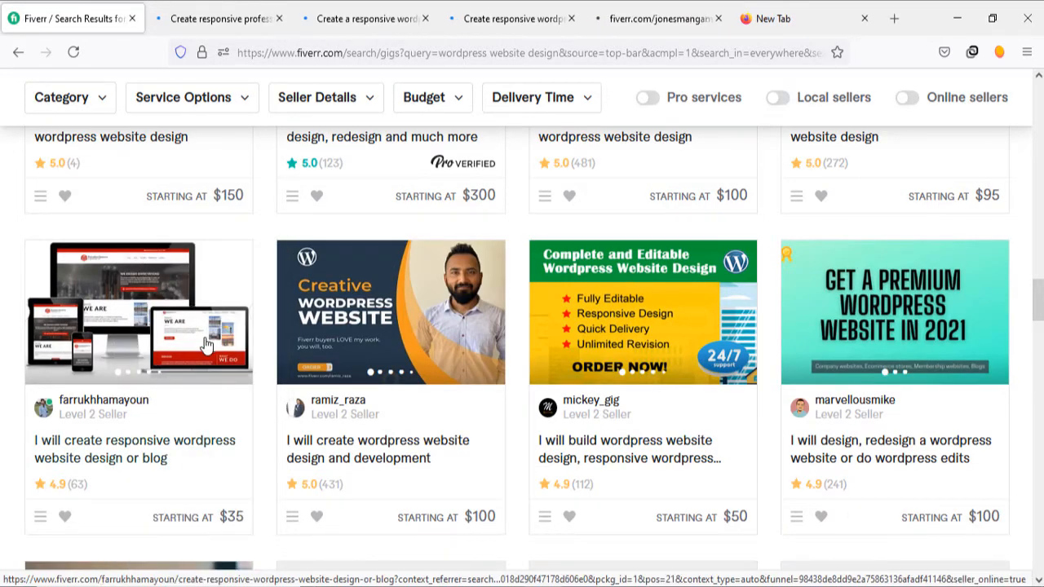
scroll(203, 343, down, 15)
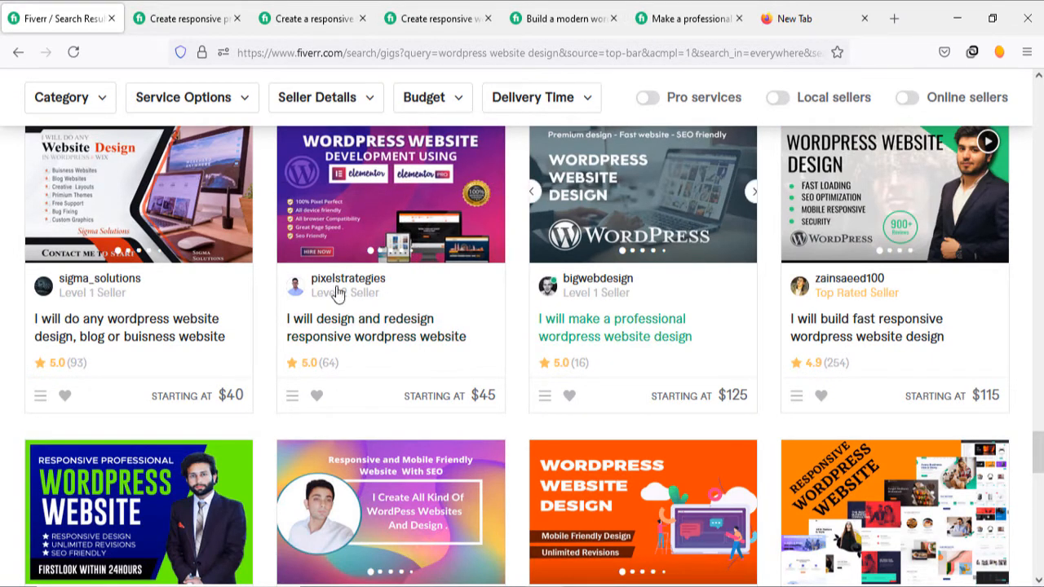
Review the first two opened gigs from their packages down to the Related Tags section.
click(152, 10)
scroll(644, 380, down, 4)
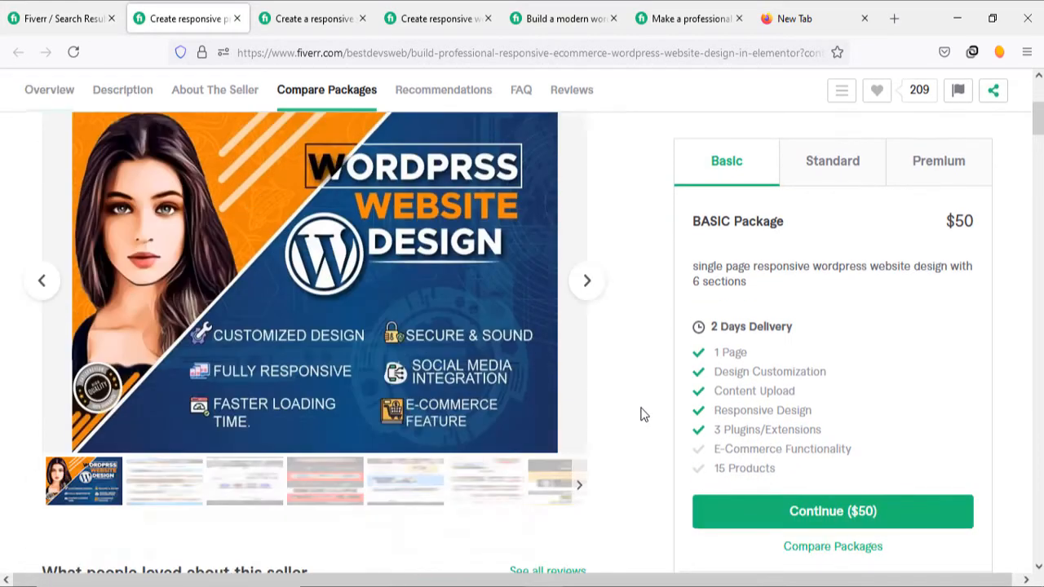
scroll(641, 418, down, 10)
scroll(641, 417, down, 6)
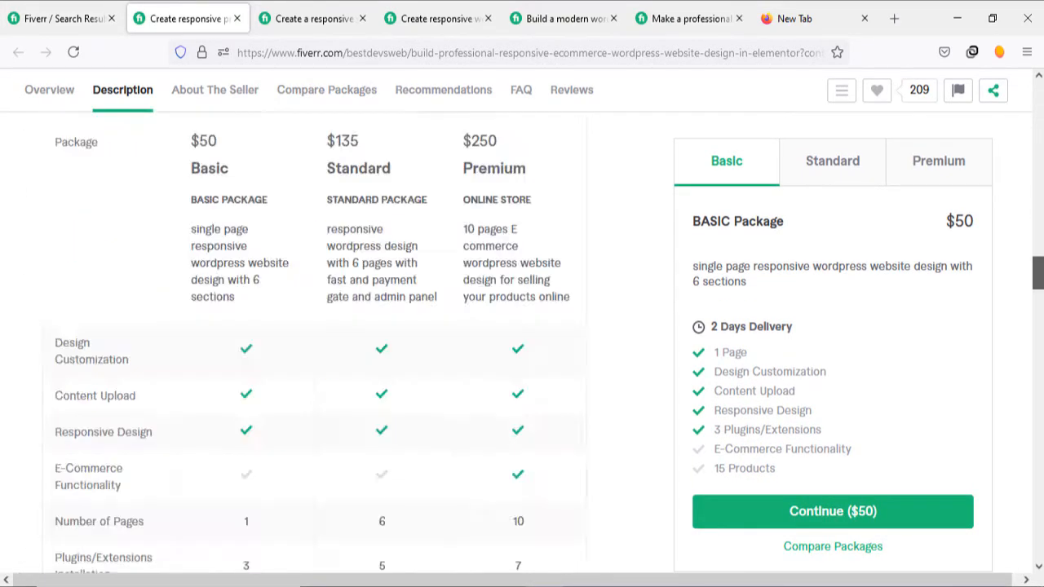
scroll(522, 342, down, 10)
click(318, 18)
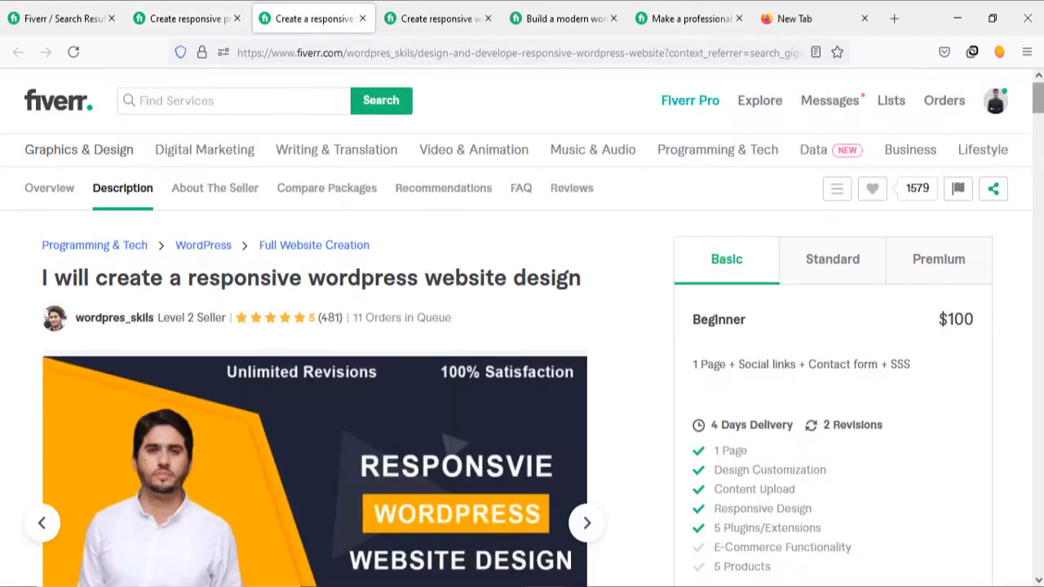
scroll(522, 342, down, 15)
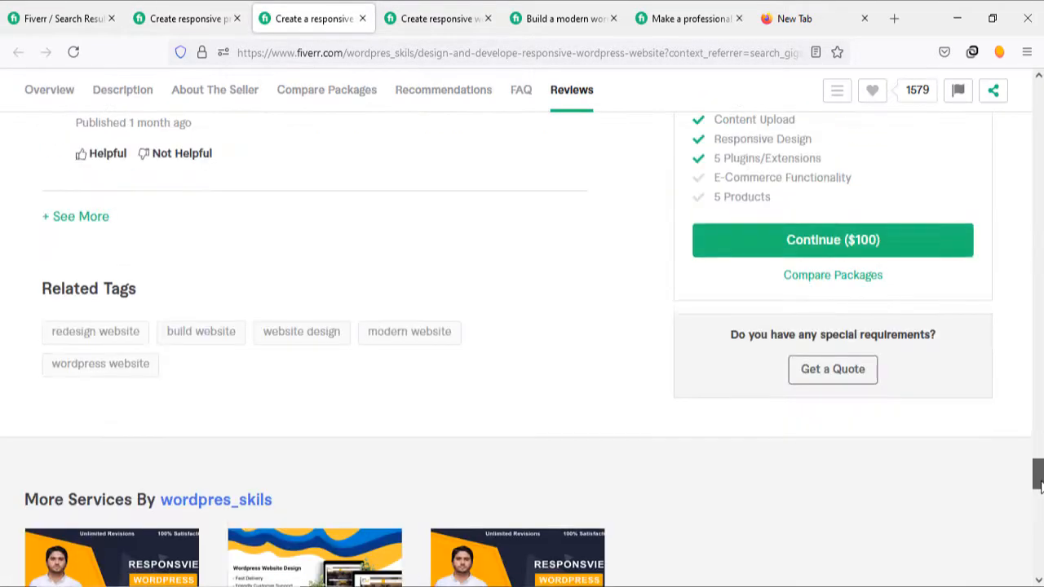
Review the remaining three opened gigs down to their Related Tags sections.
click(447, 7)
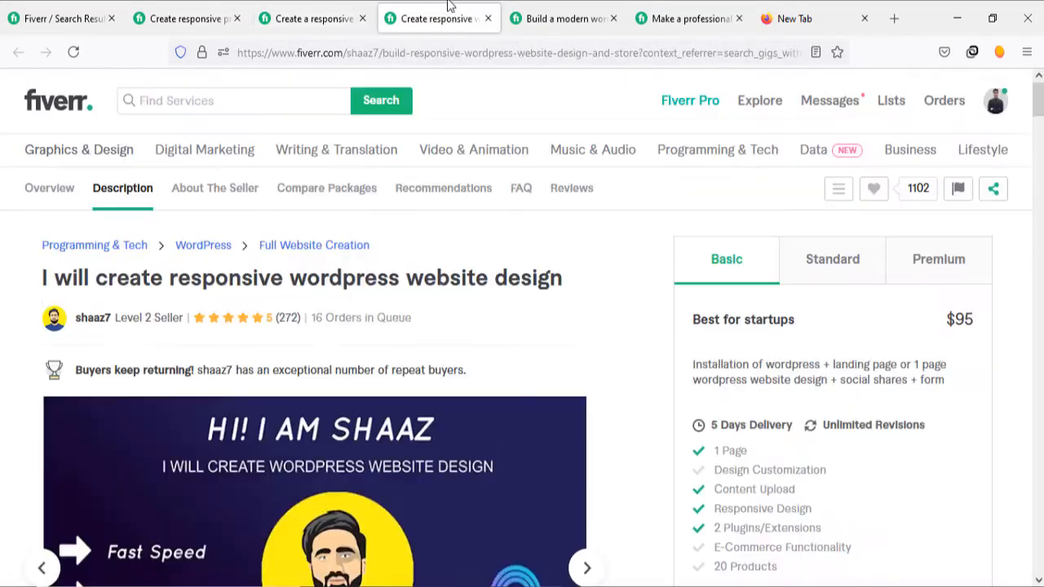
scroll(522, 343, down, 15)
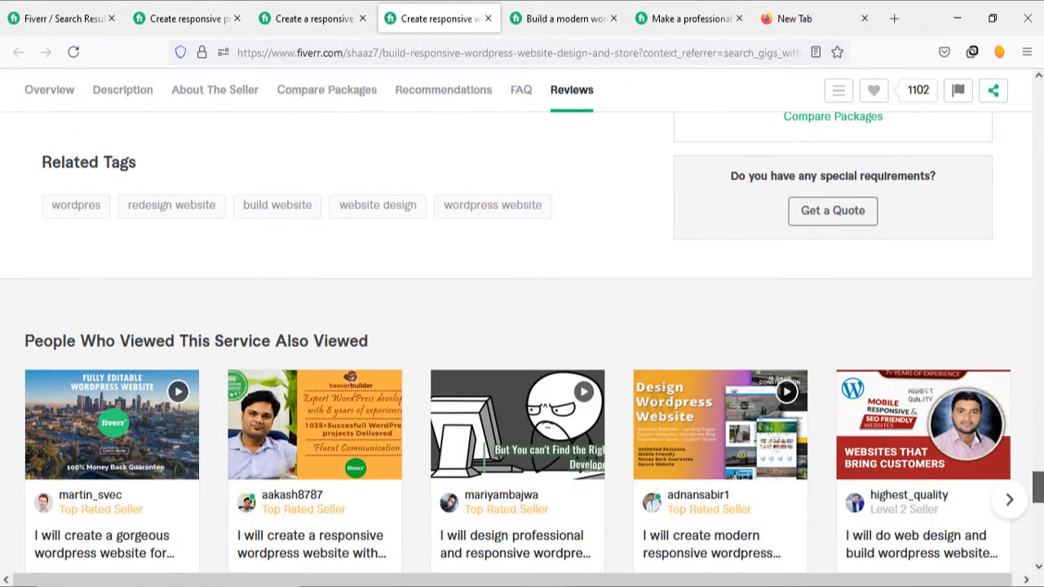
click(562, 18)
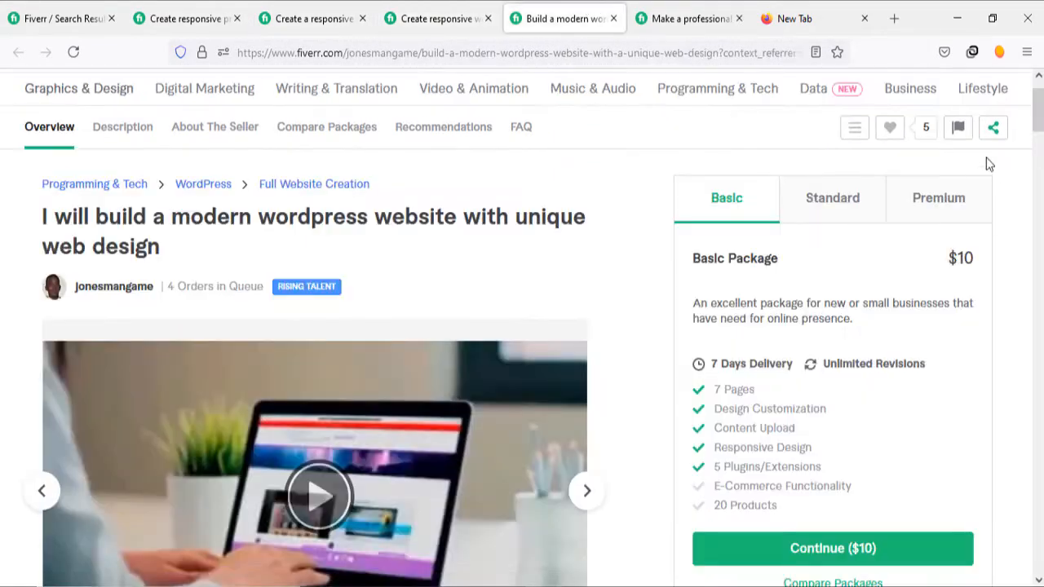
scroll(1027, 368, down, 15)
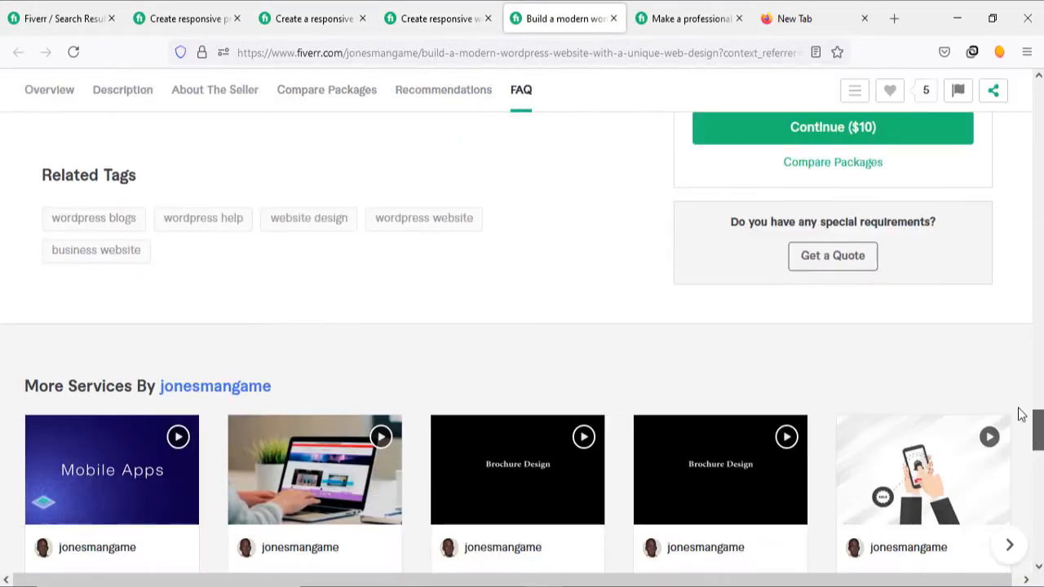
click(673, 6)
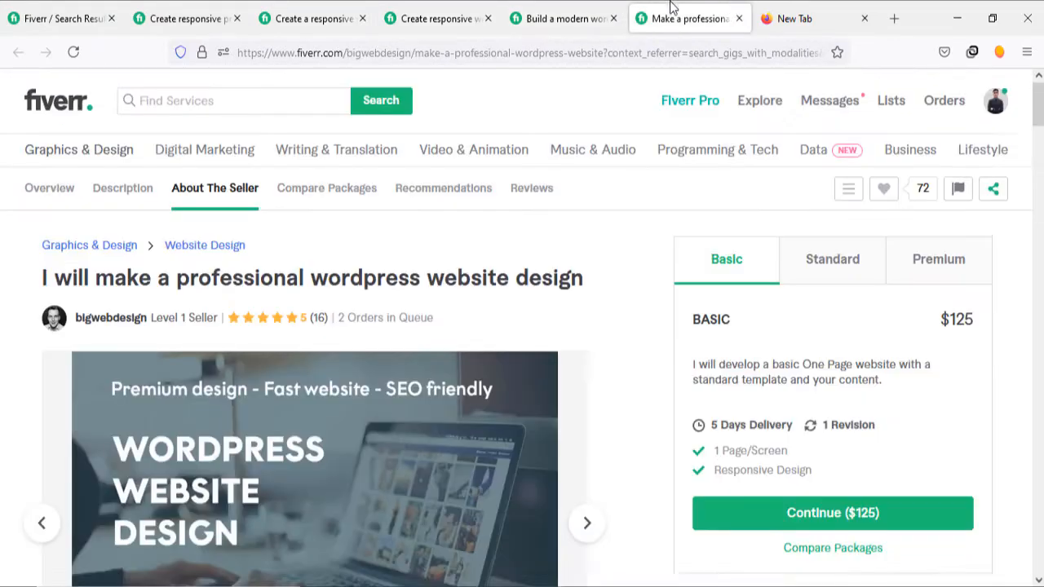
scroll(522, 342, down, 15)
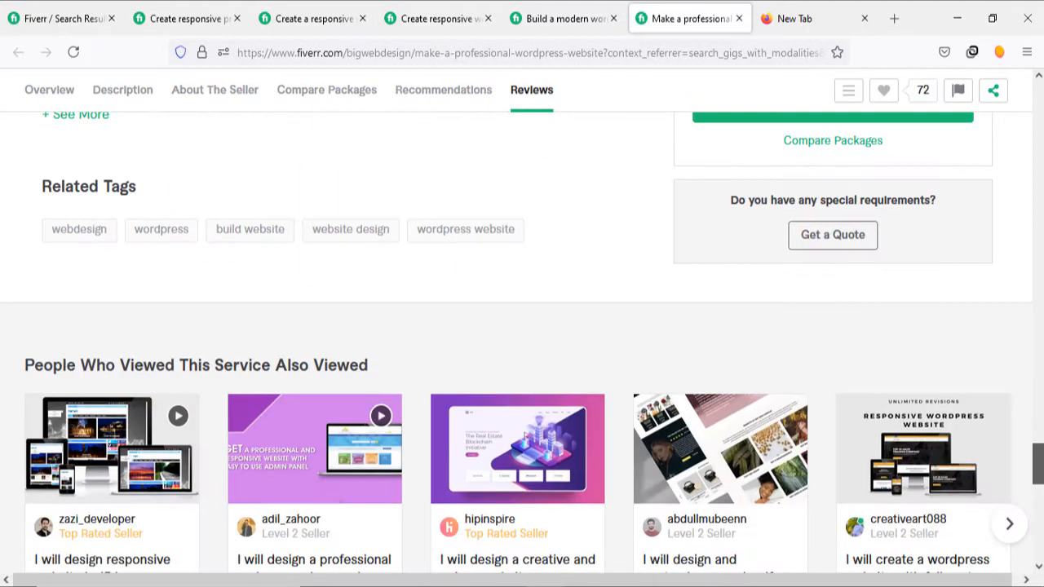
Compare the related tags of the first opened gig with those of the second one.
click(188, 18)
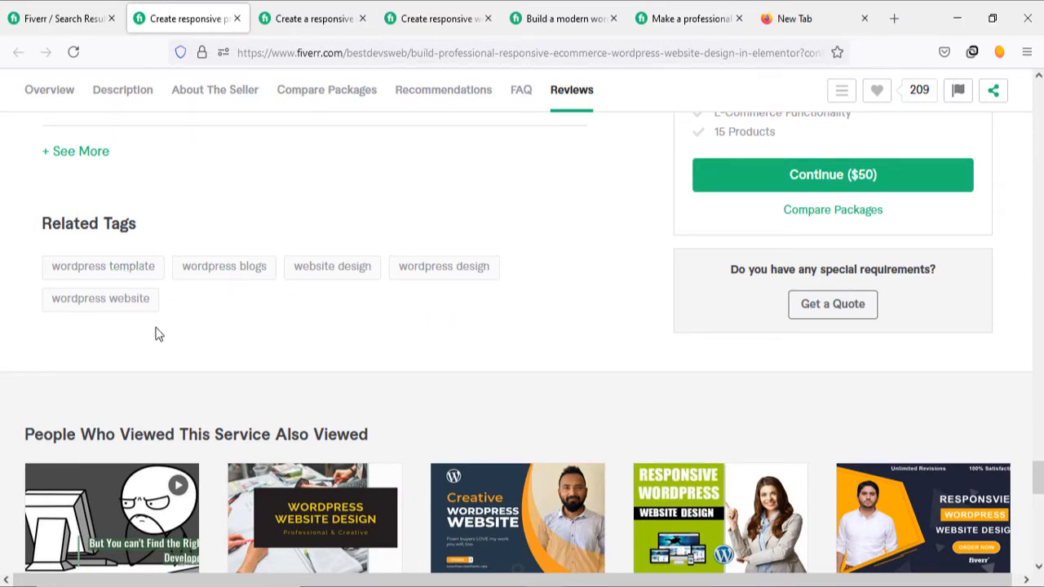
click(300, 10)
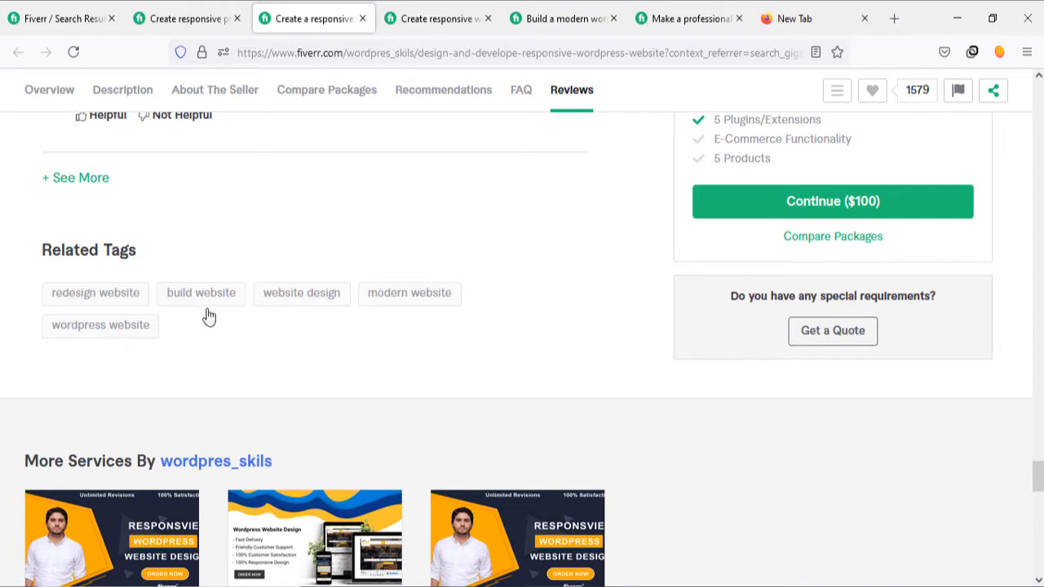
click(204, 8)
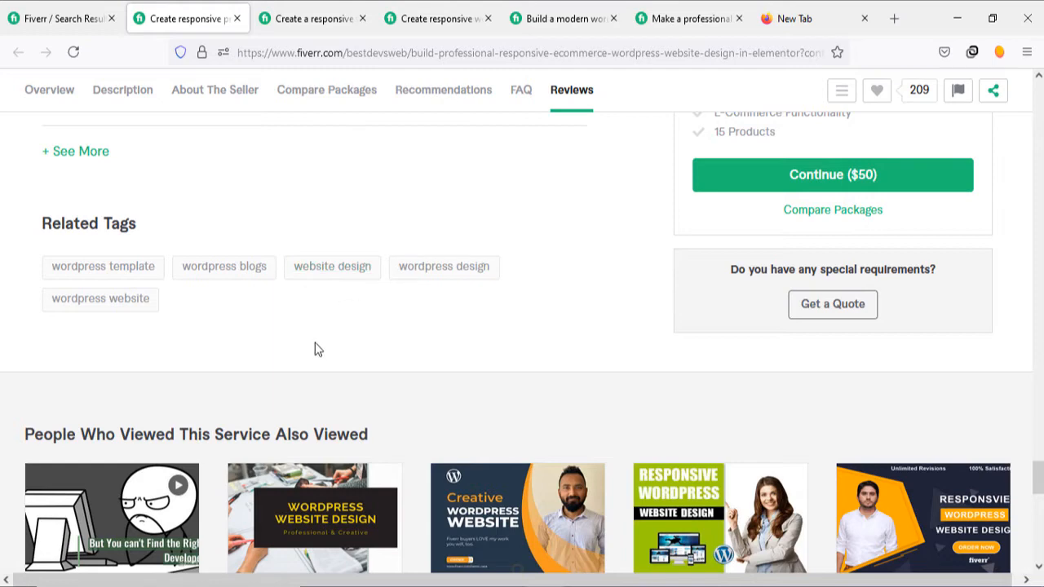
click(277, 12)
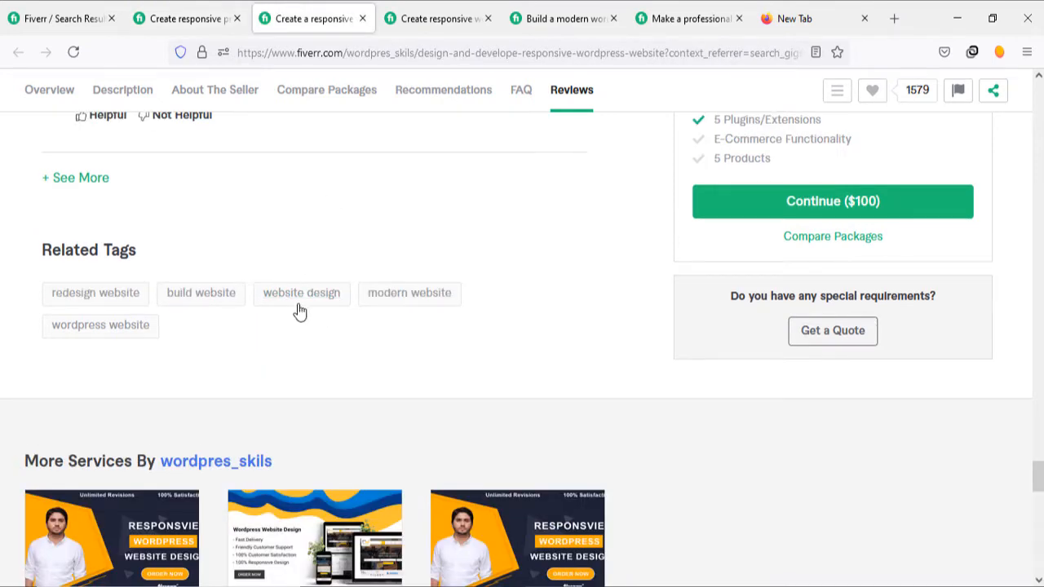
click(183, 18)
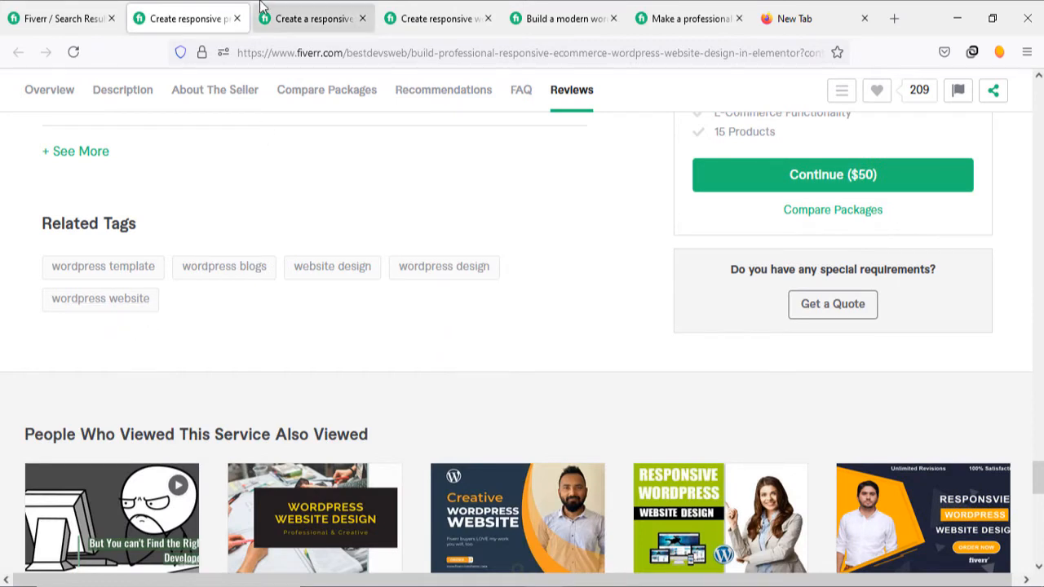
click(290, 18)
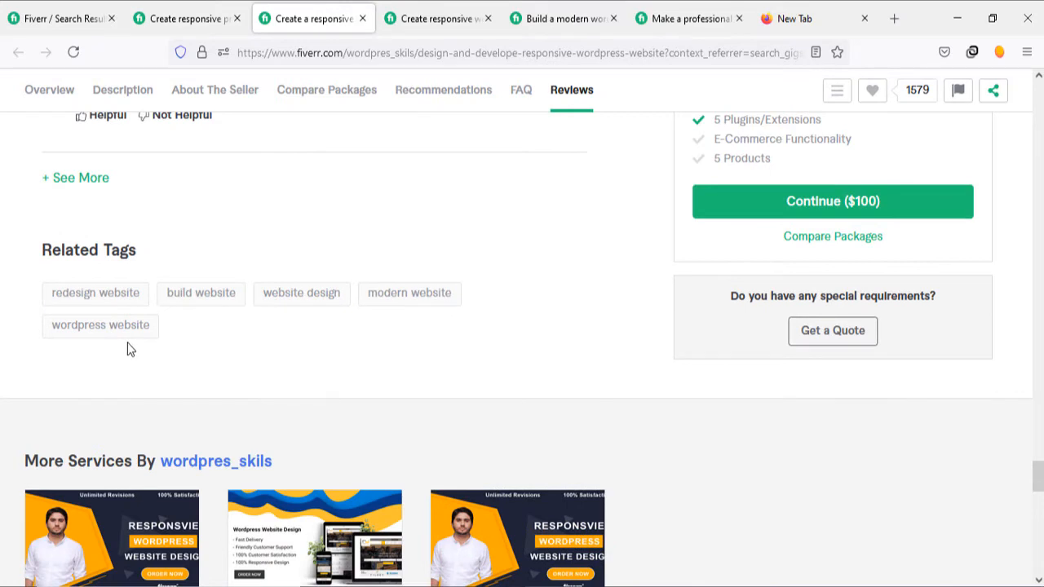
click(215, 12)
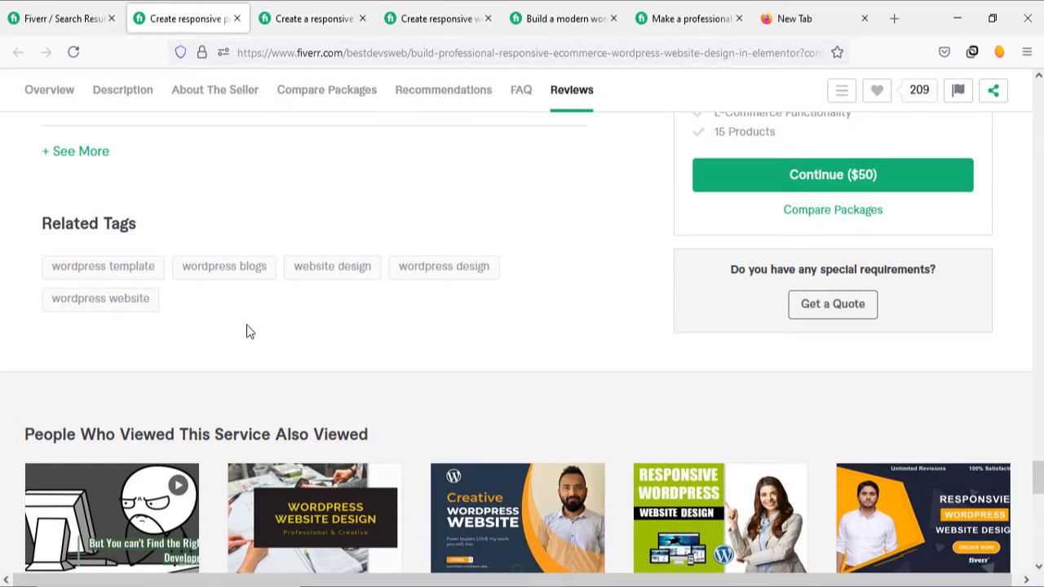
click(309, 18)
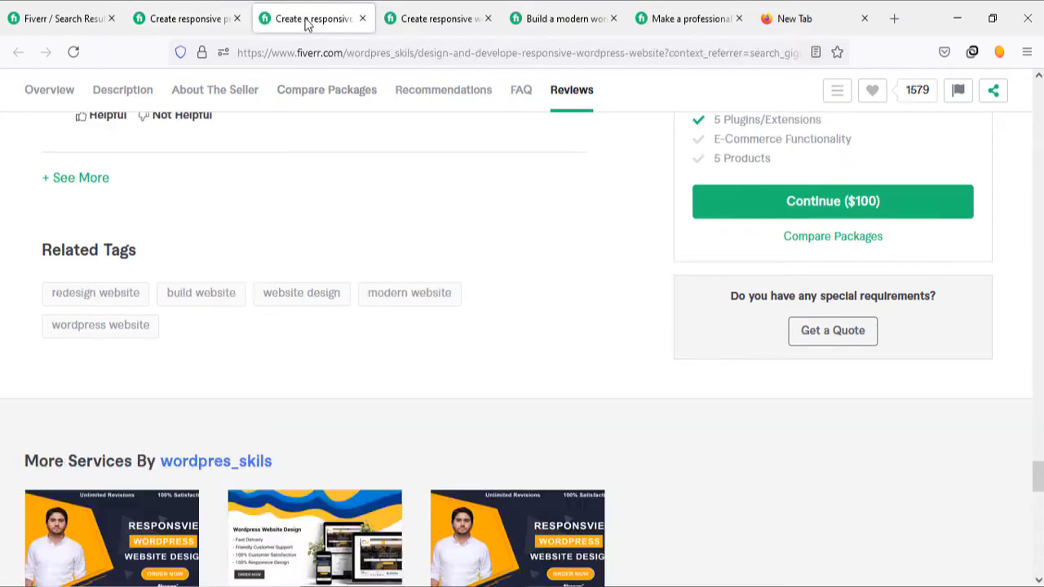
Compare the third gig's related tags with the second's, and examine the tags of the fourth and fifth gigs.
click(417, 10)
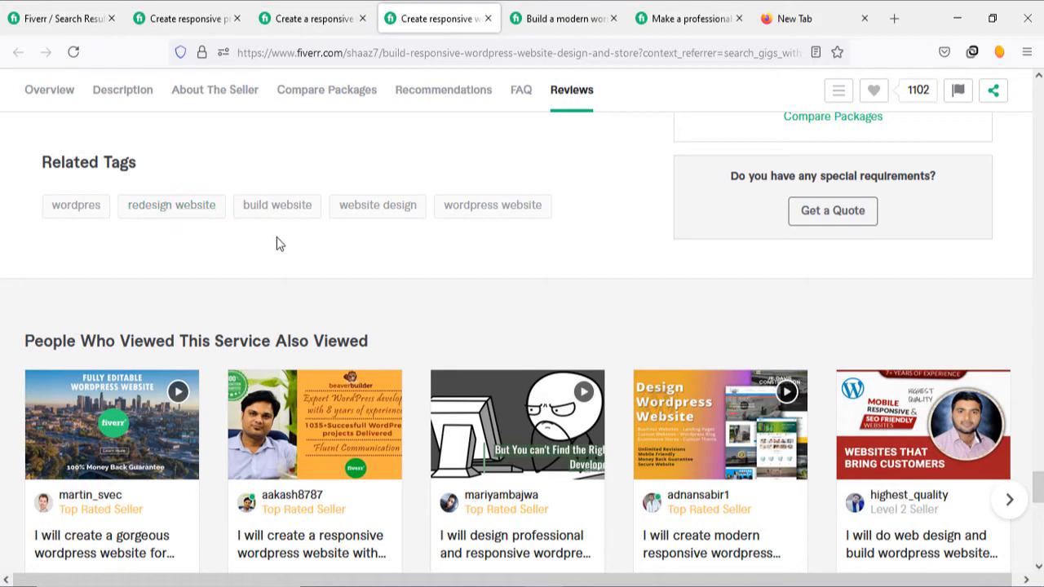
click(315, 21)
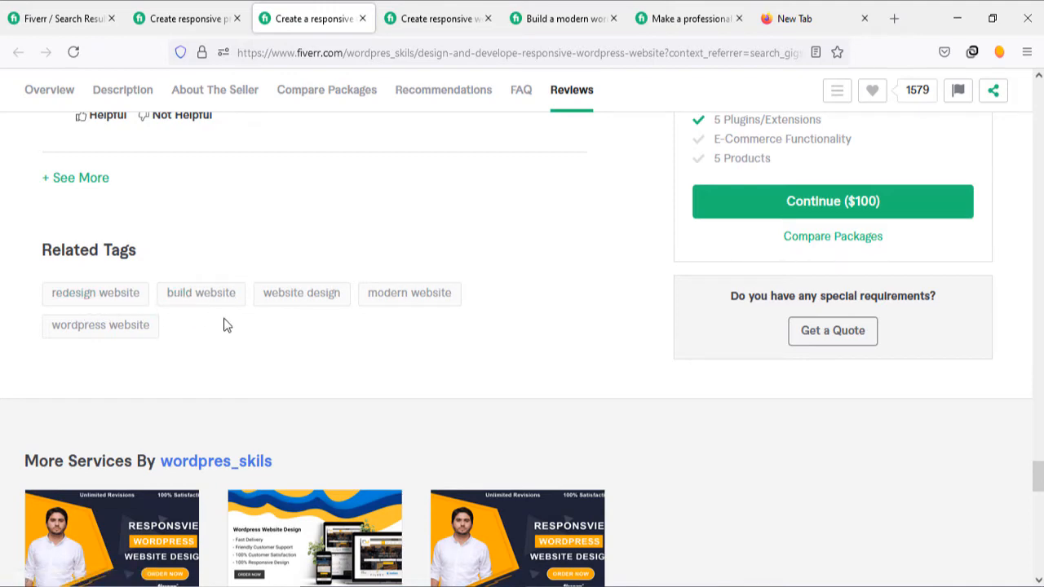
click(419, 23)
click(551, 11)
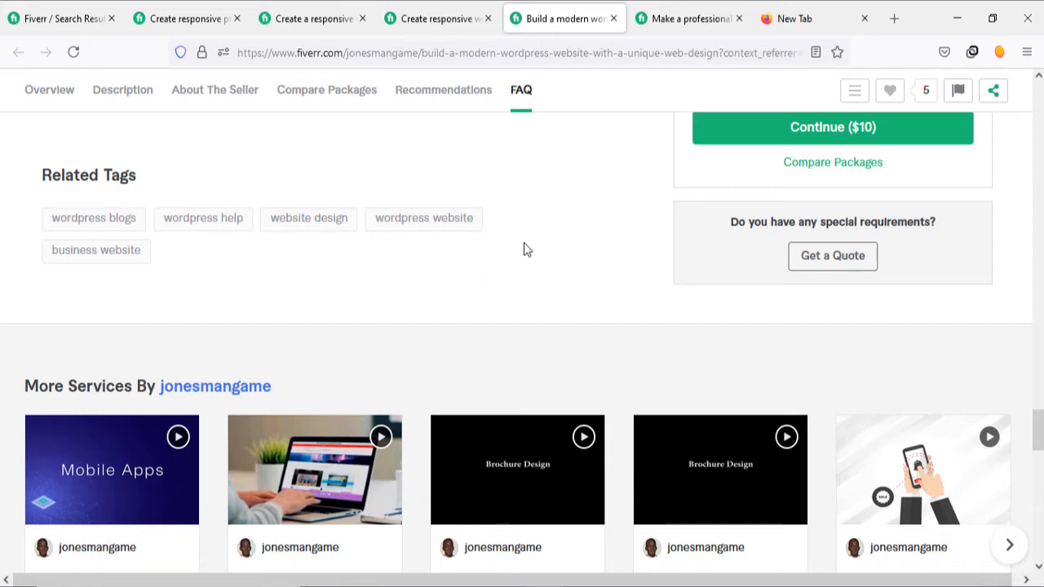
click(655, 21)
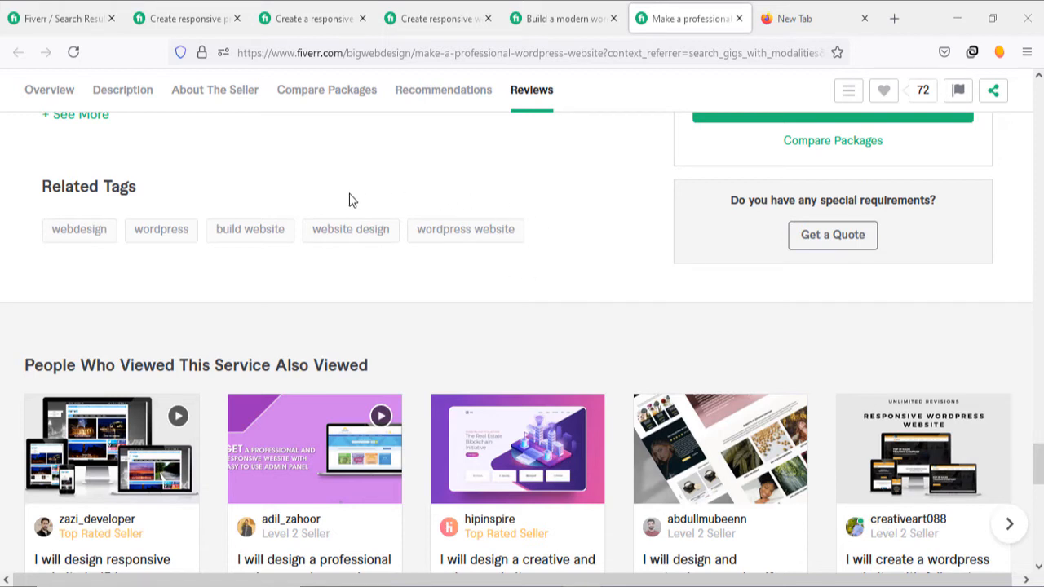
Copy the tags "website design" and "wordpress website" into the Notepad++ document from line 51, each on its own line.
drag(310, 211, 330, 231)
right_click(331, 231)
click(361, 429)
key(alt+Tab)
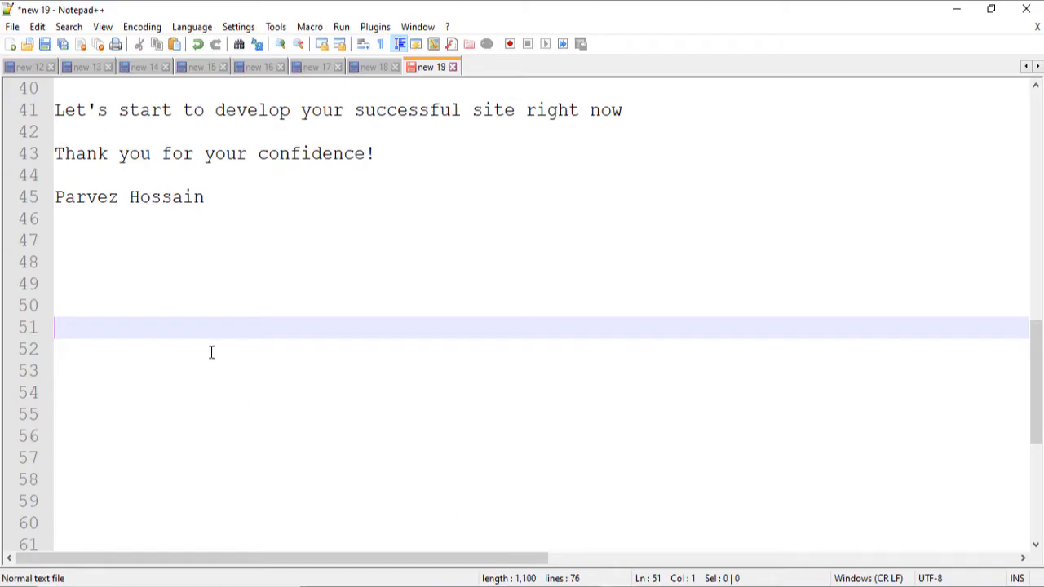
key(ctrl+v)
click(206, 328)
key(Return)
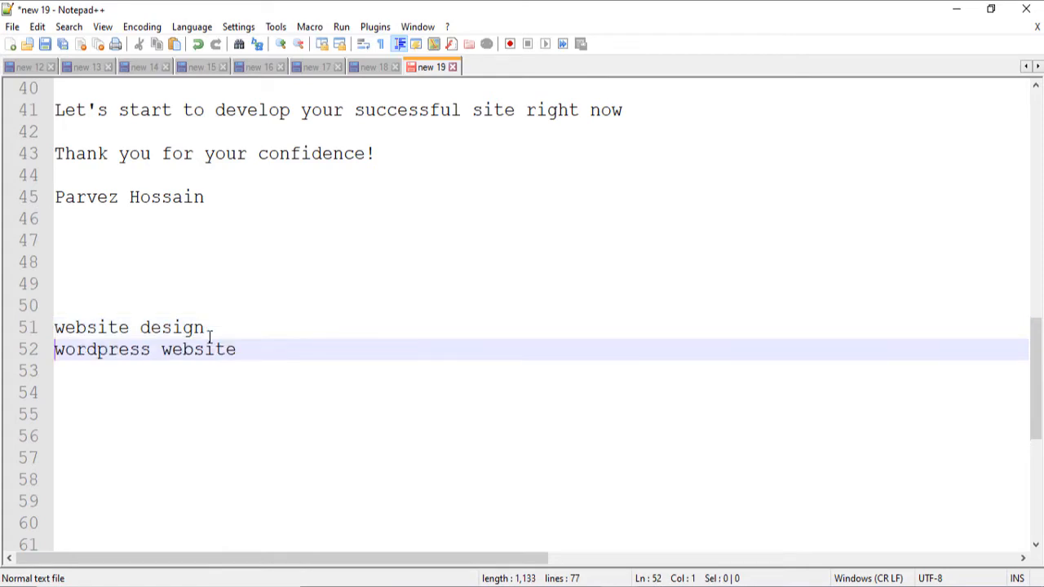
click(263, 354)
key(Return)
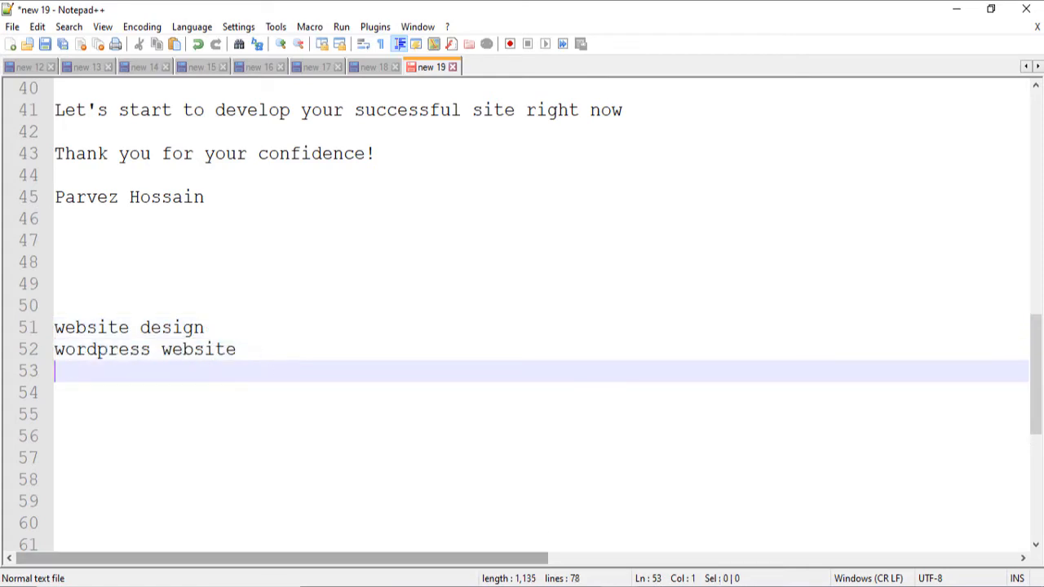
Copy the "build website" tag from the professional WordPress gig into line 53 of the Notepad++ document.
key(alt+Tab)
drag(213, 203, 215, 236)
click(277, 242)
right_click(233, 231)
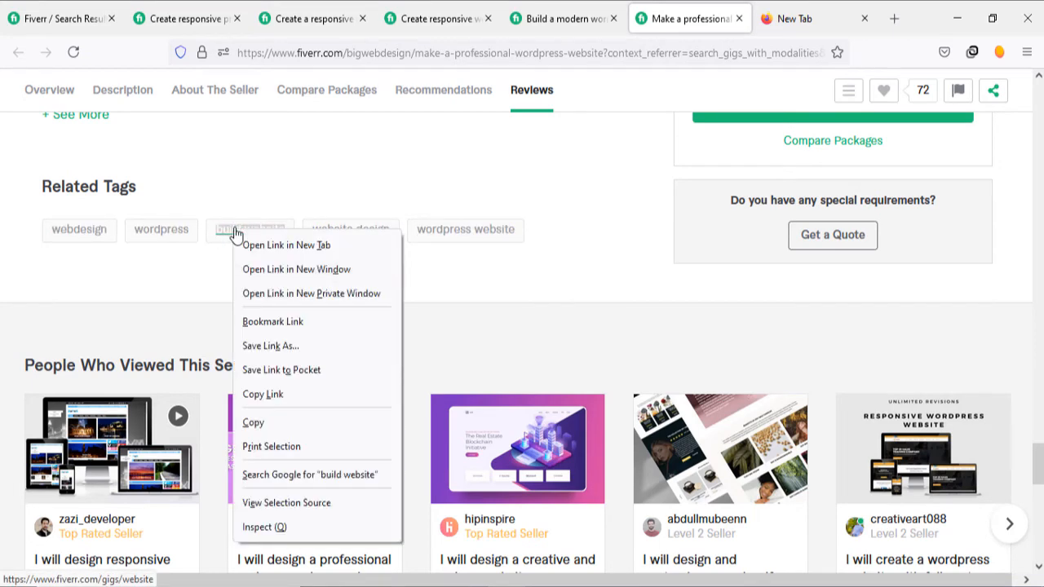
click(249, 422)
key(alt+Tab)
key(ctrl+v)
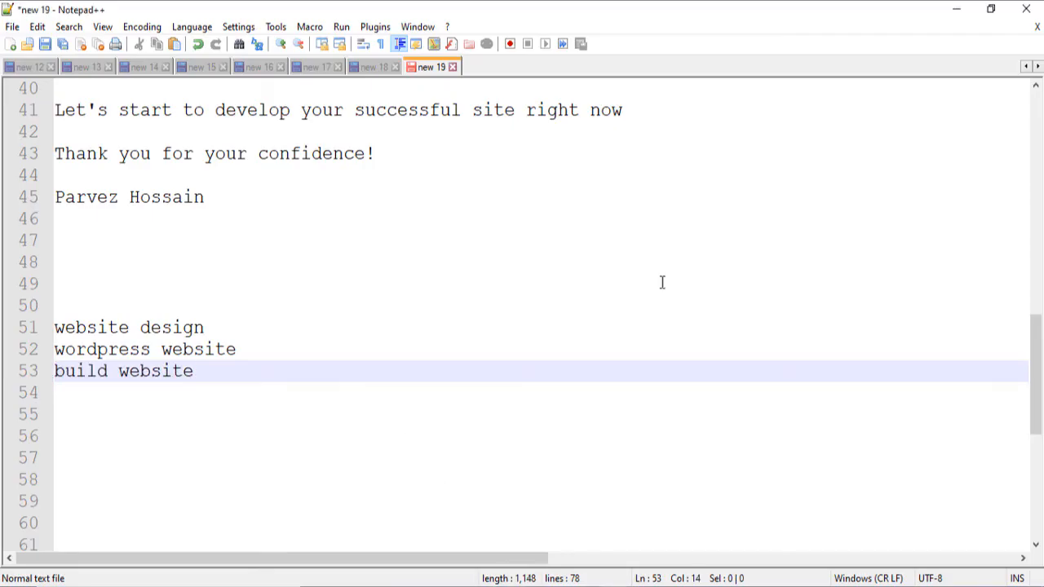
Copy the "redesign website" tag from the responsive WordPress design and store gig into line 54 of the Notepad++ document, and start a new line.
key(alt+Tab)
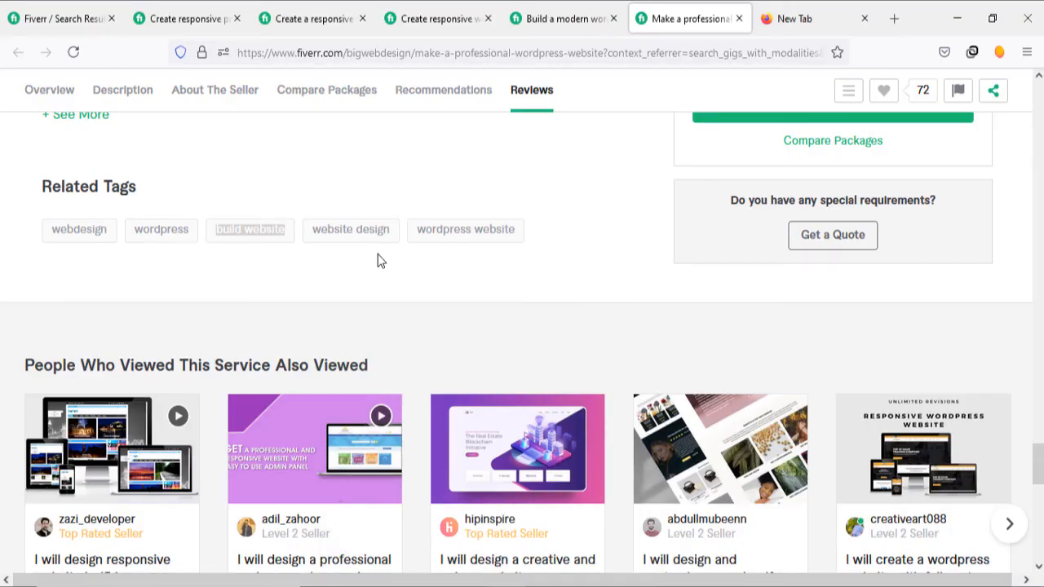
click(559, 20)
click(440, 18)
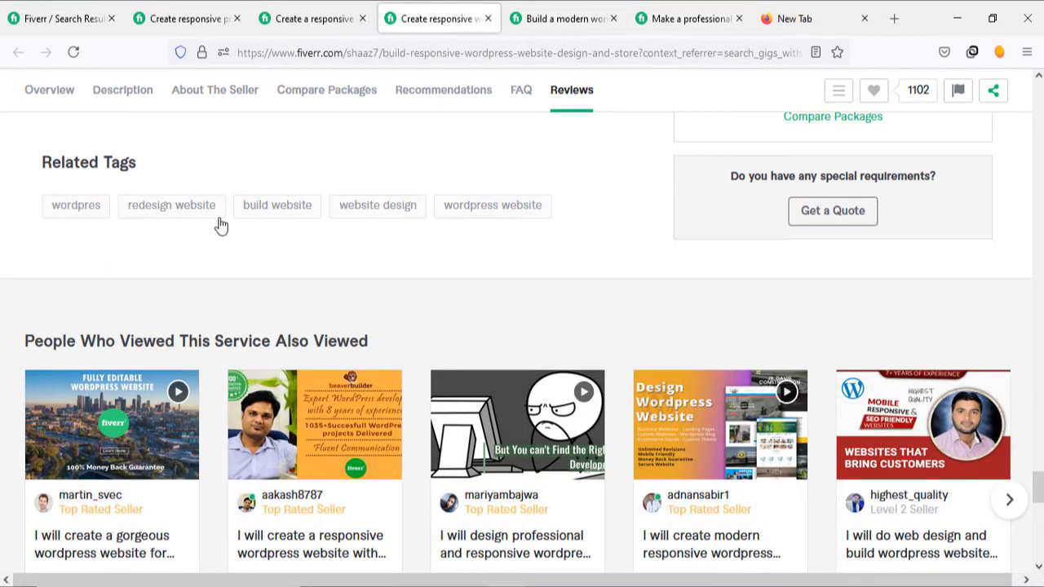
drag(173, 213, 129, 213)
right_click(130, 213)
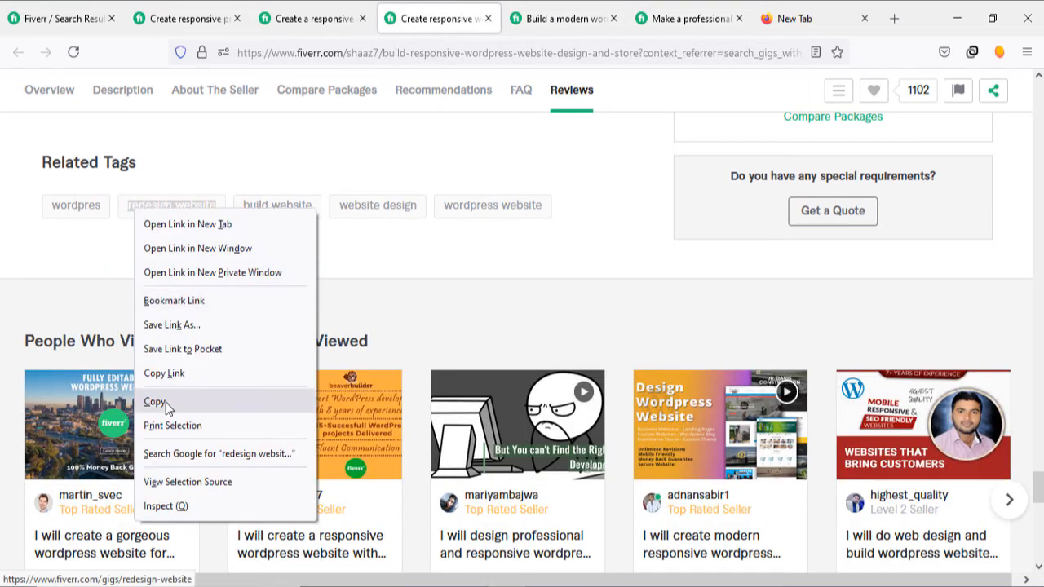
click(166, 403)
key(alt+Tab)
key(Return)
key(ctrl+v)
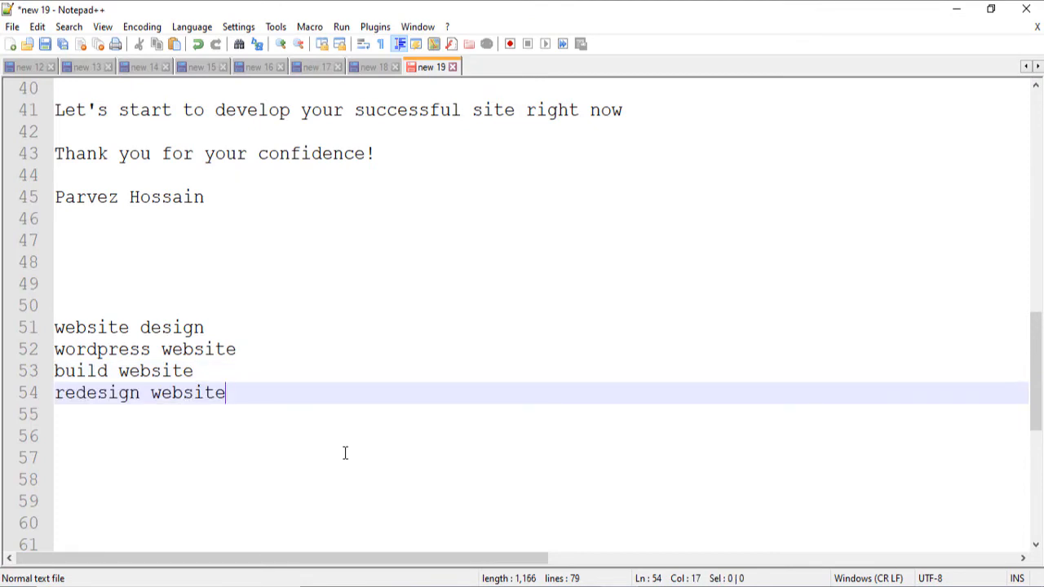
key(Return)
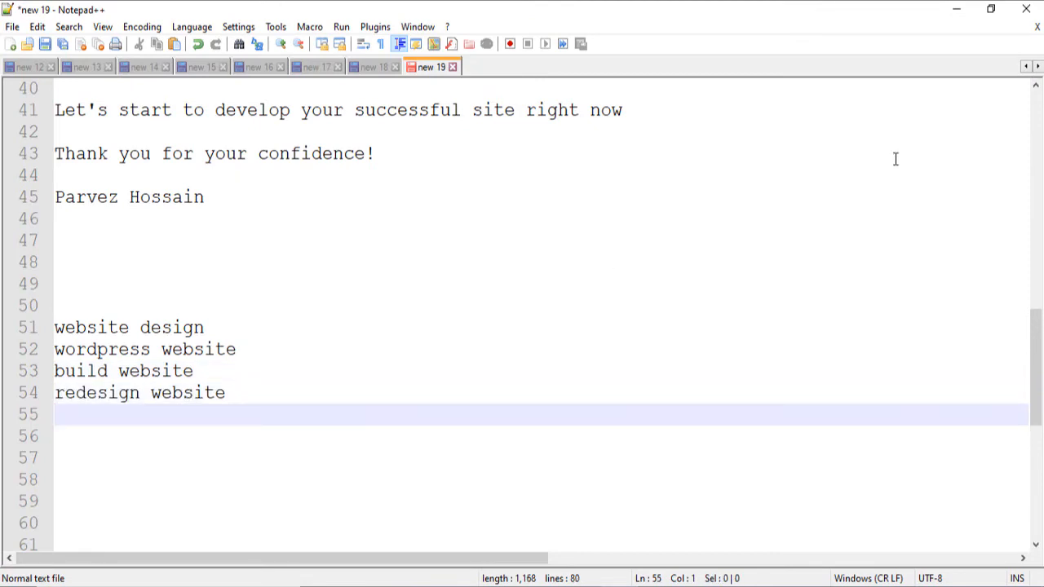
Copy the "wordpress blogs" tag from the modern WordPress website gig into line 55 of the Notepad++ document, and return to the gig page.
click(955, 9)
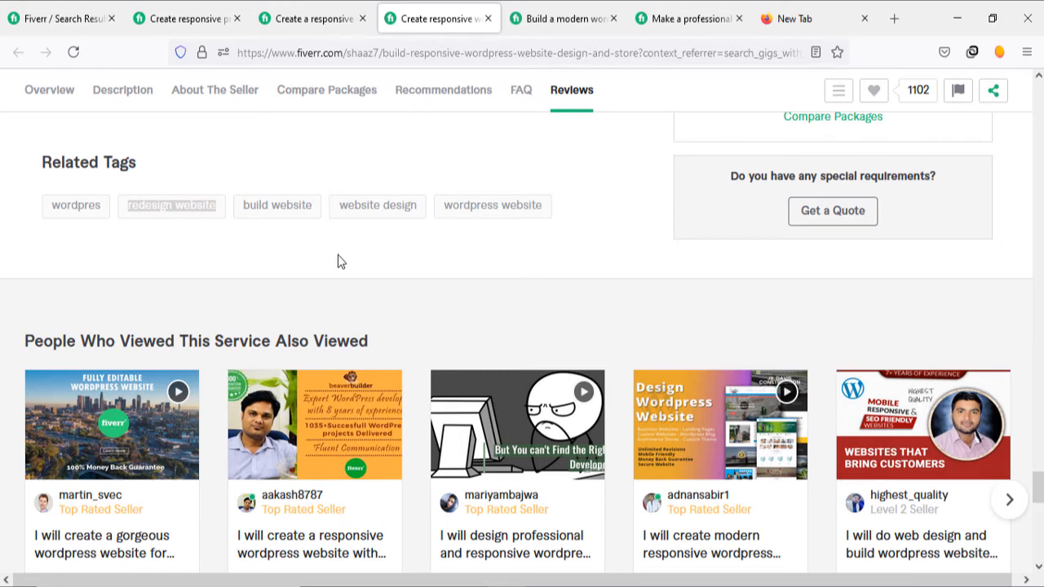
click(559, 19)
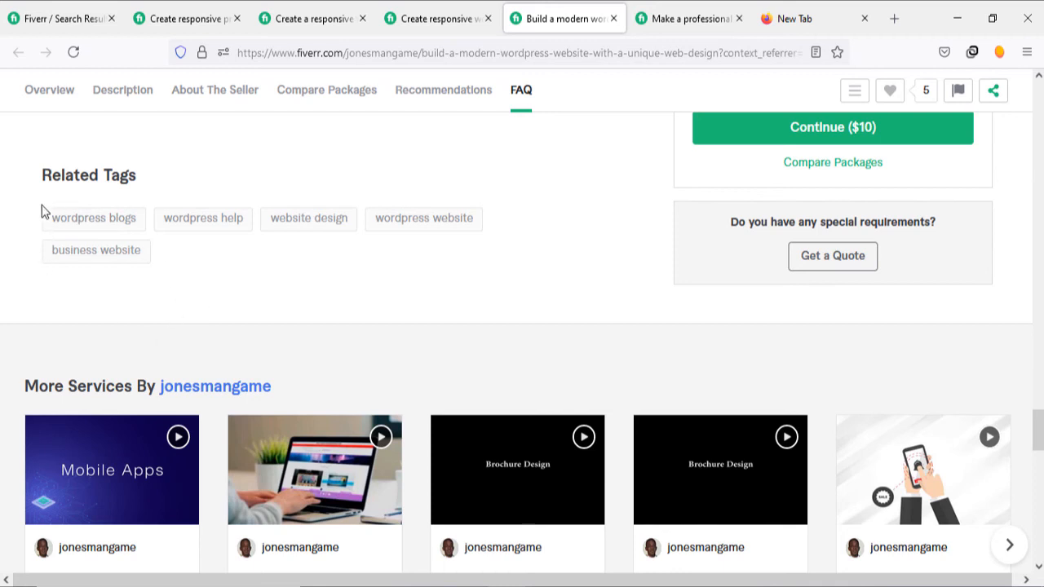
drag(146, 214, 57, 220)
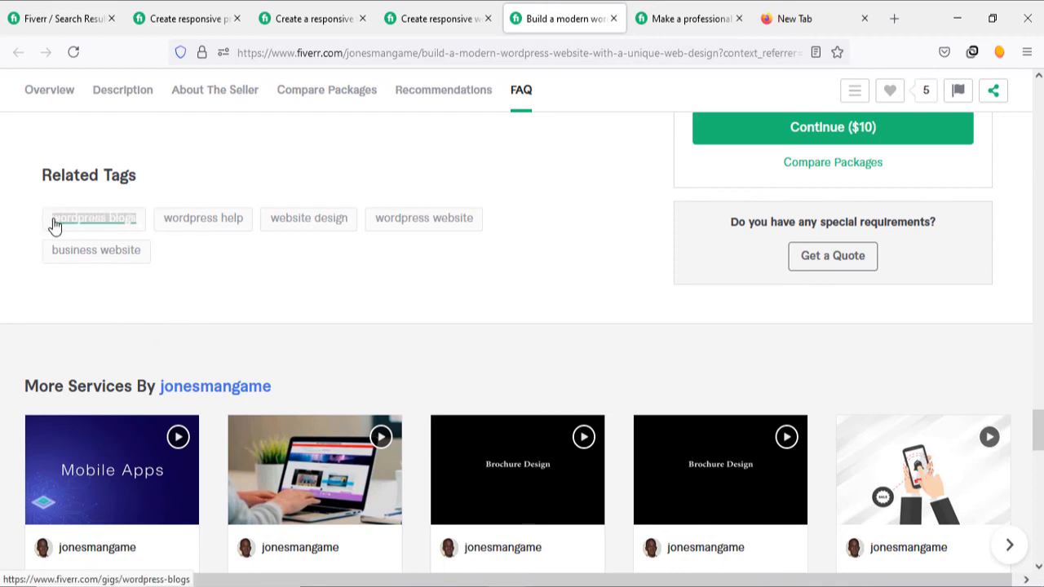
right_click(55, 223)
click(76, 413)
key(alt+Tab)
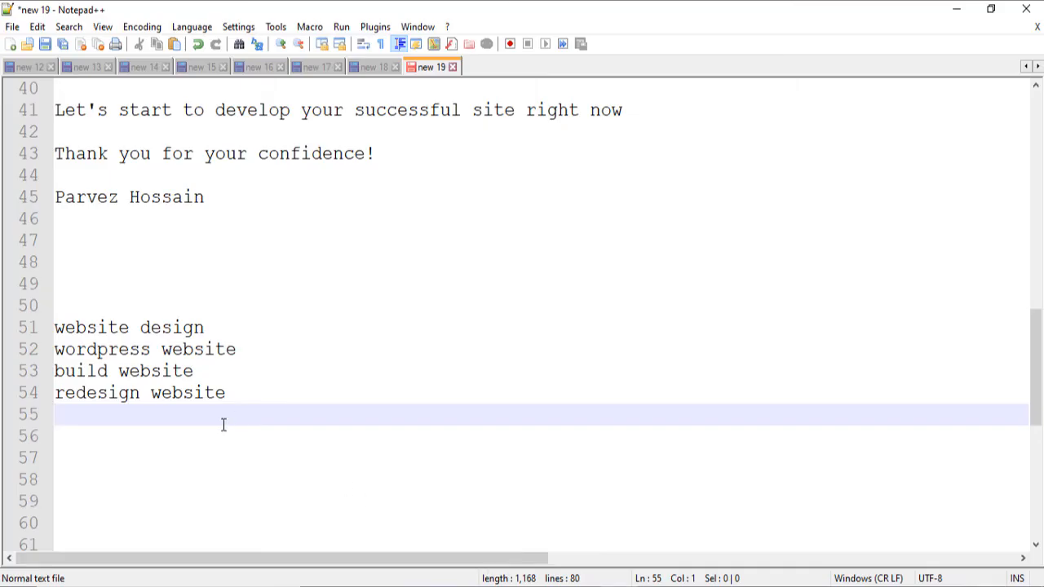
key(ctrl+v)
key(alt+Tab)
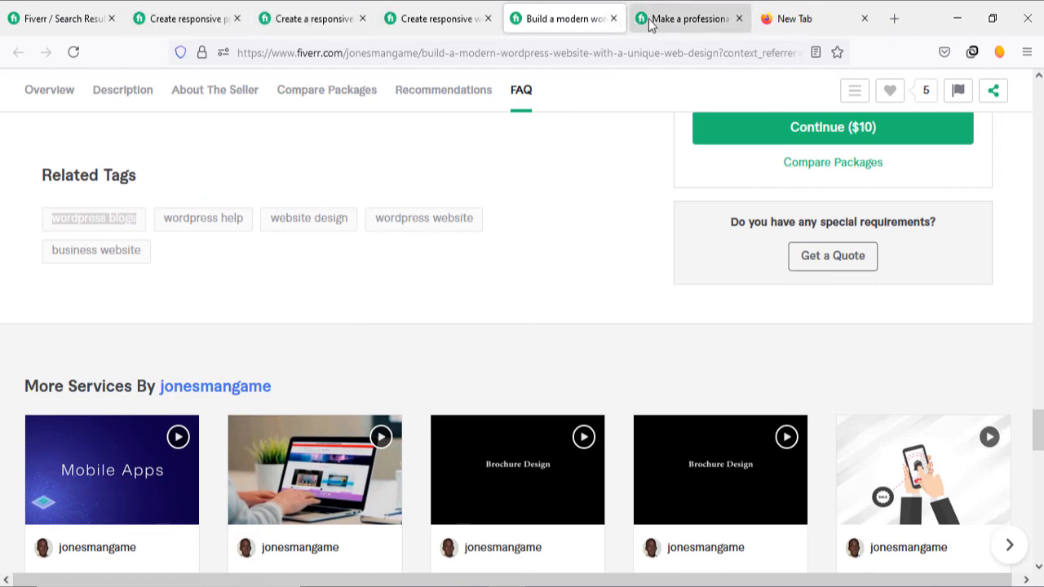
scroll(352, 327, up, 5)
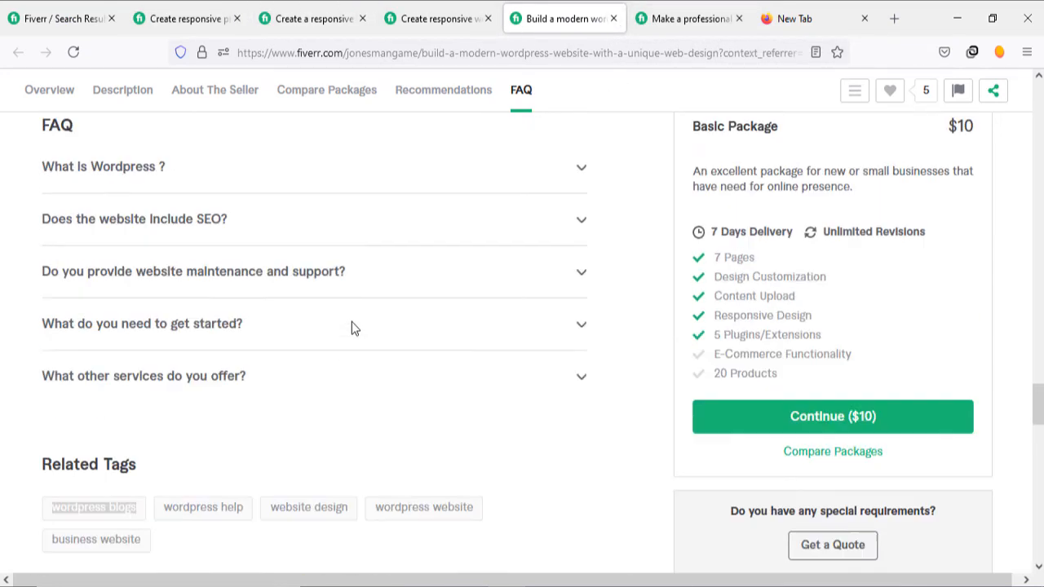